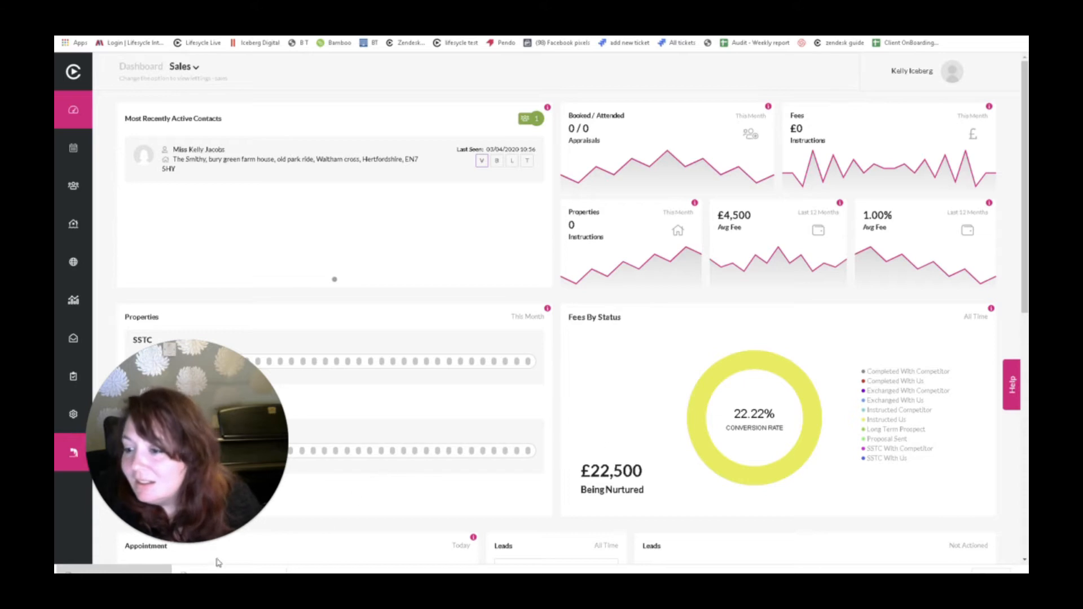
Step: Start a new contract template from the Contracts area of Operations
mouse_move(176, 541)
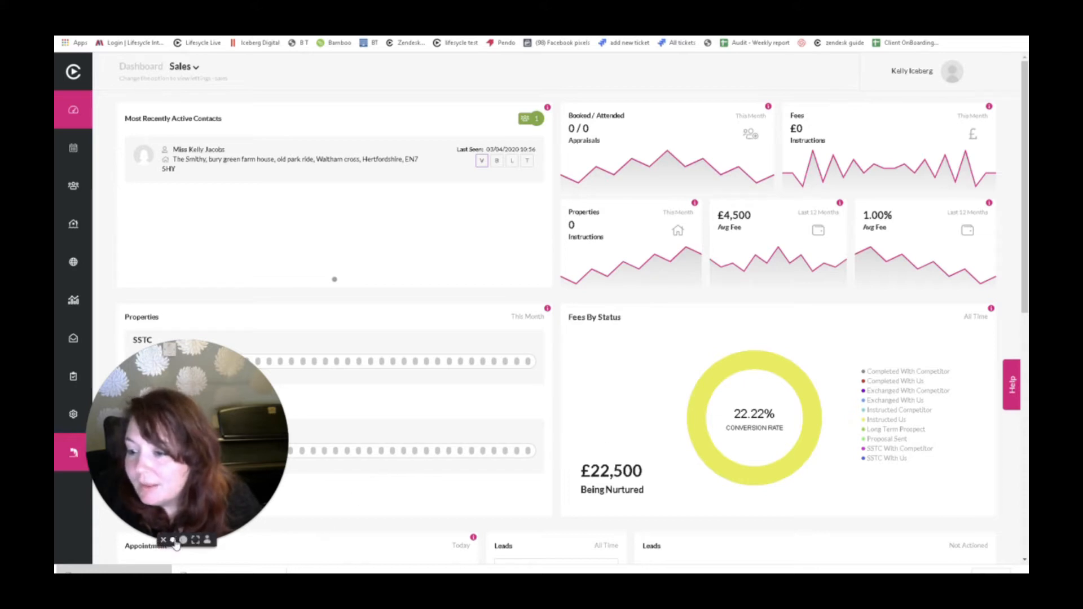
left_click(176, 541)
left_click(75, 375)
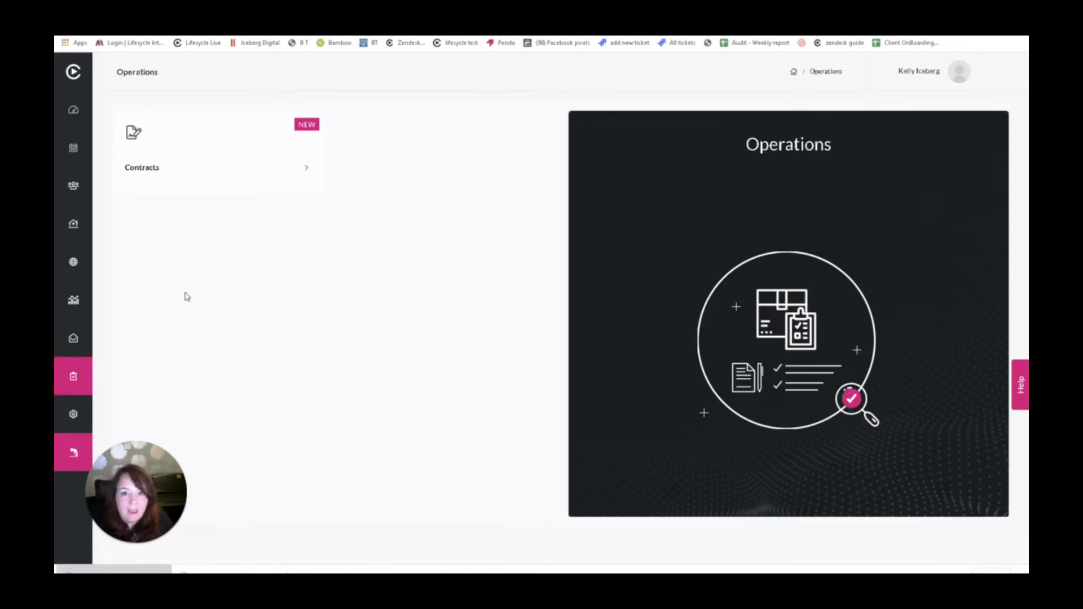
left_click(206, 161)
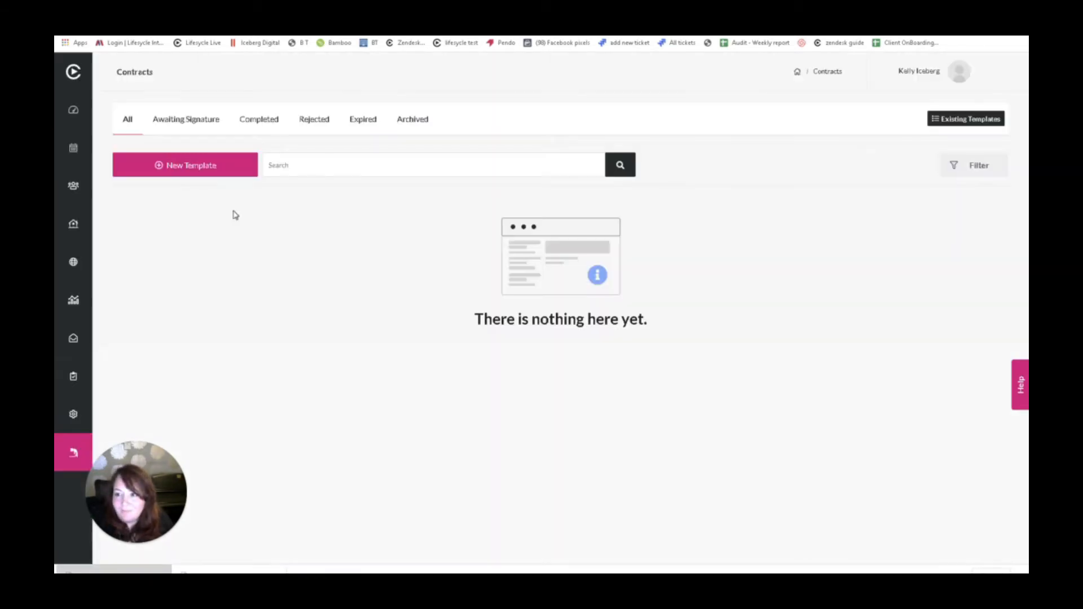
left_click(180, 172)
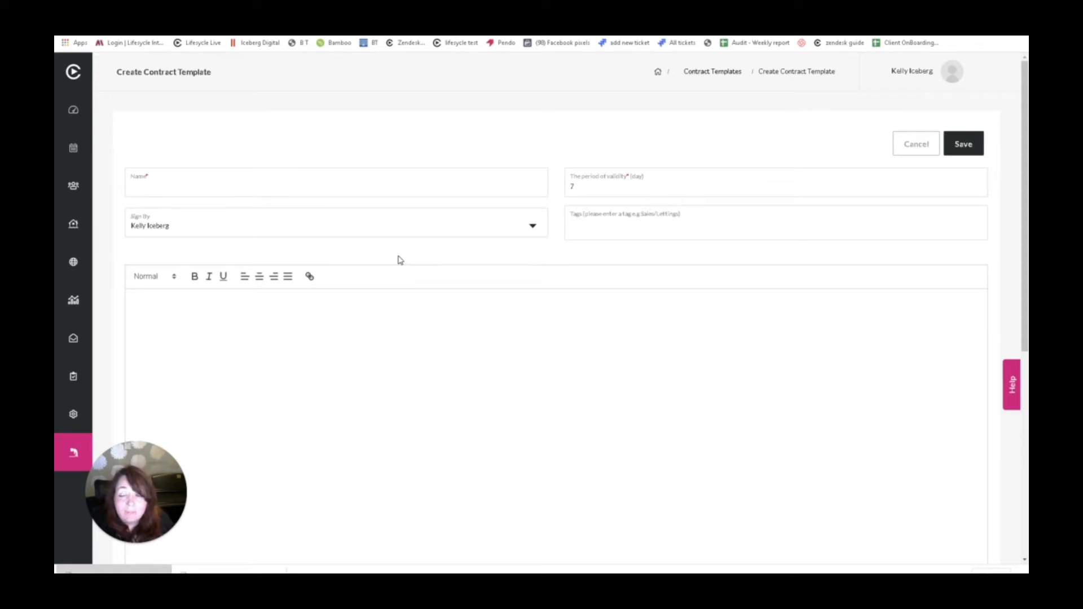
Step: Name the contract template "Fixed Fee Contract"
left_click(191, 185)
type("Fixed Fee Contract")
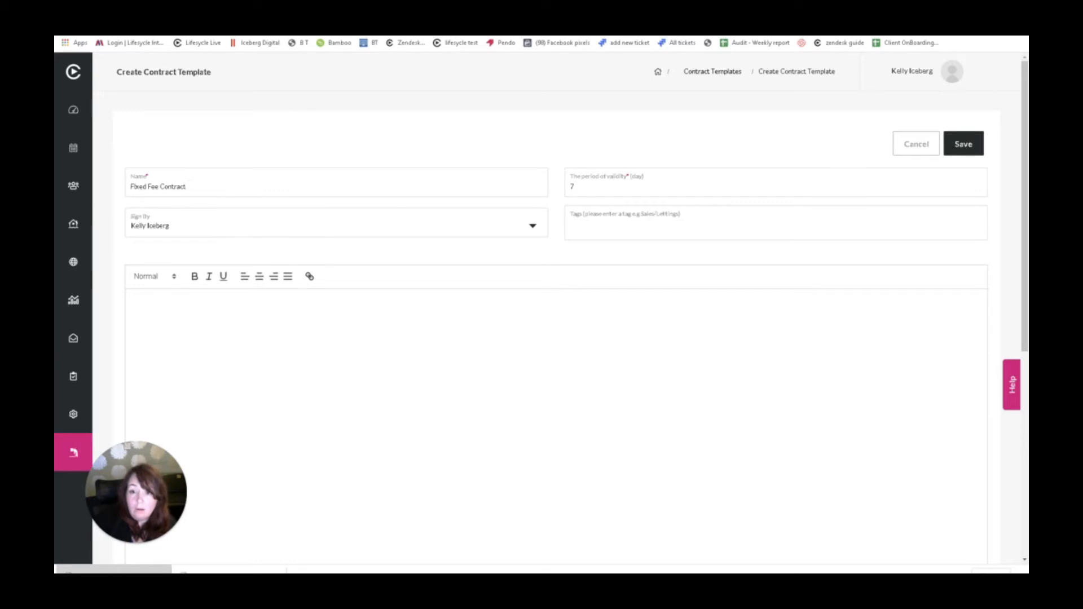
key("Tab")
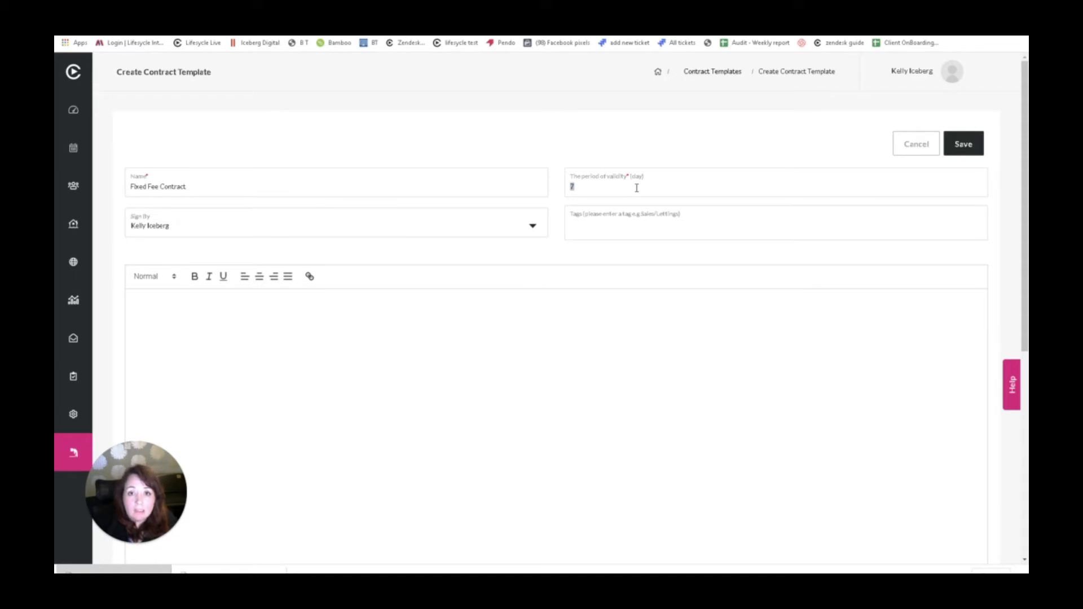
Step: Check the template's validity period and the users available to sign the contract
left_click(576, 188)
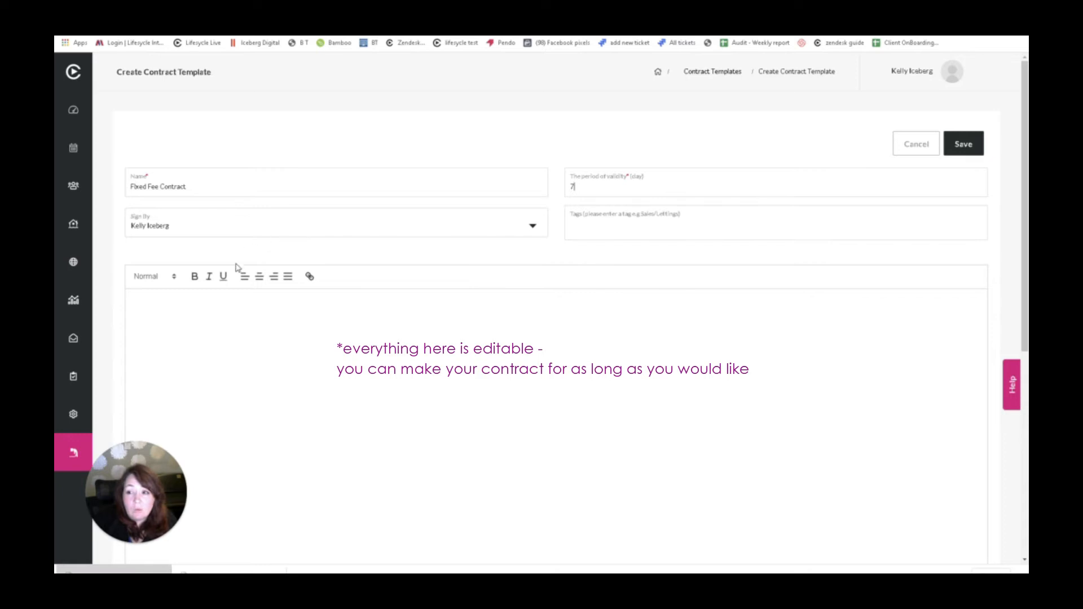
left_click(150, 226)
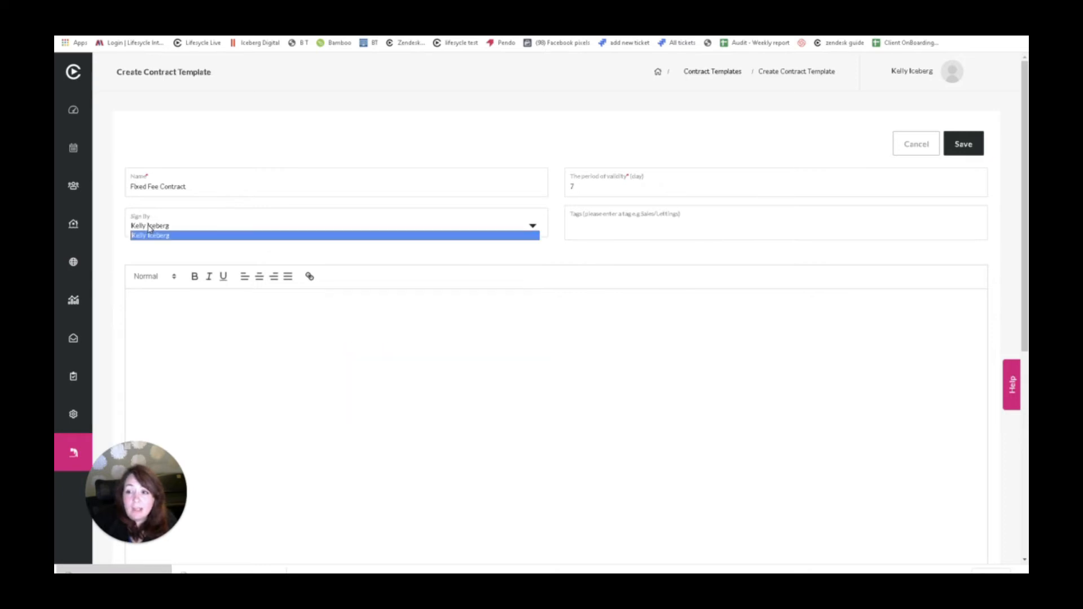
left_click(149, 227)
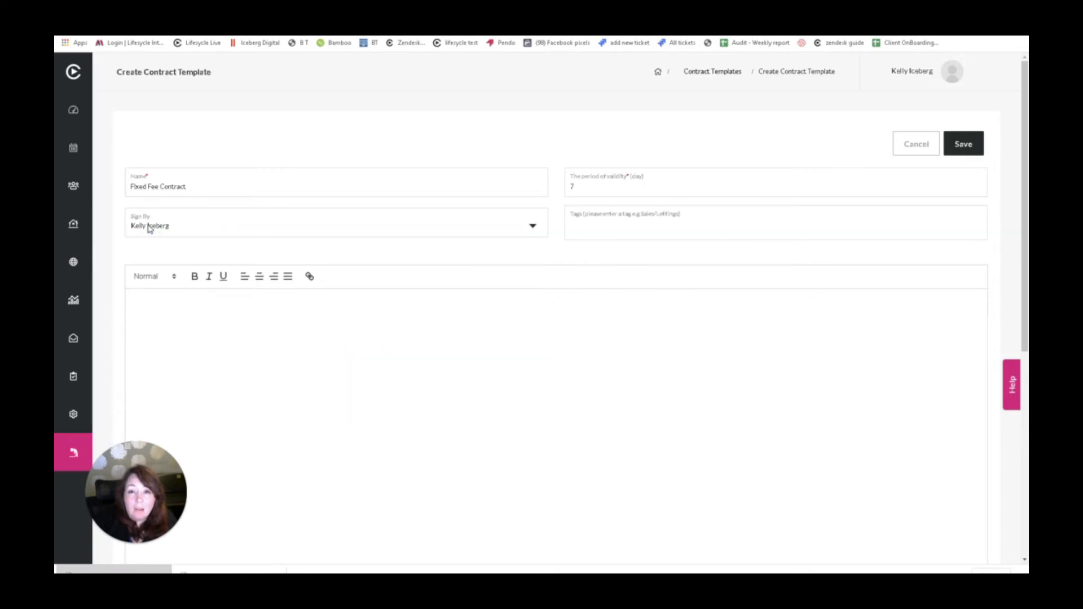
left_click(149, 227)
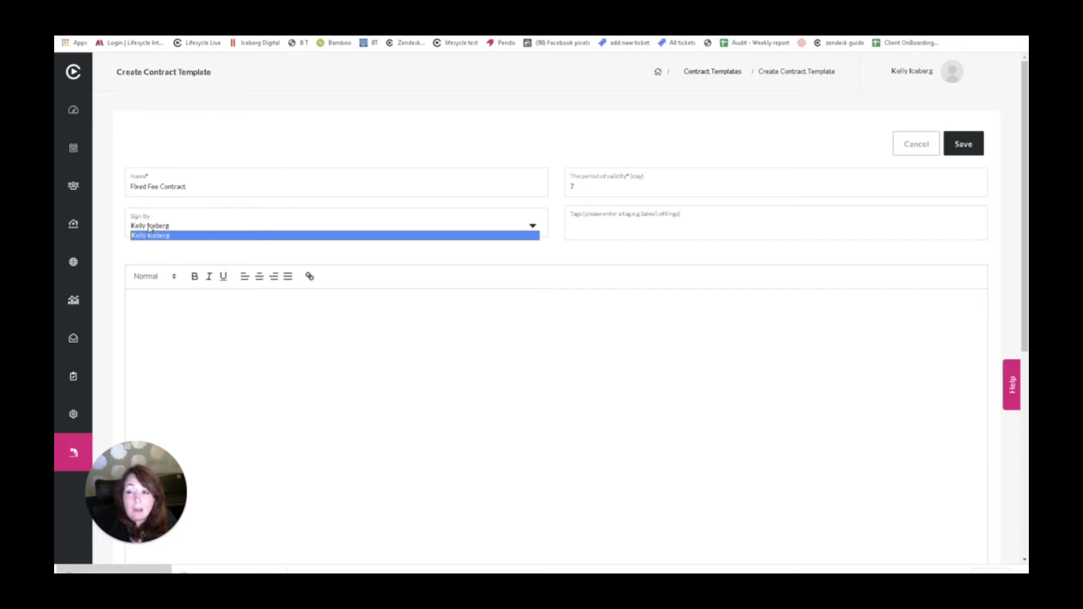
left_click(150, 227)
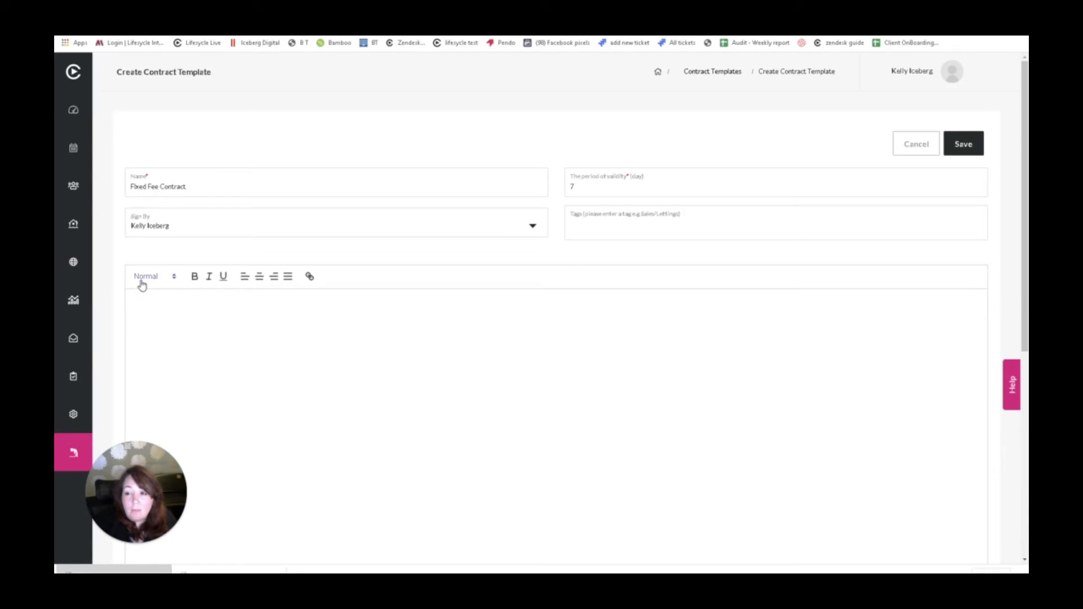
Step: Copy the entire Lifesycle Terms of Service Agreement from the open Word document into the body of the contract template
left_click(197, 305)
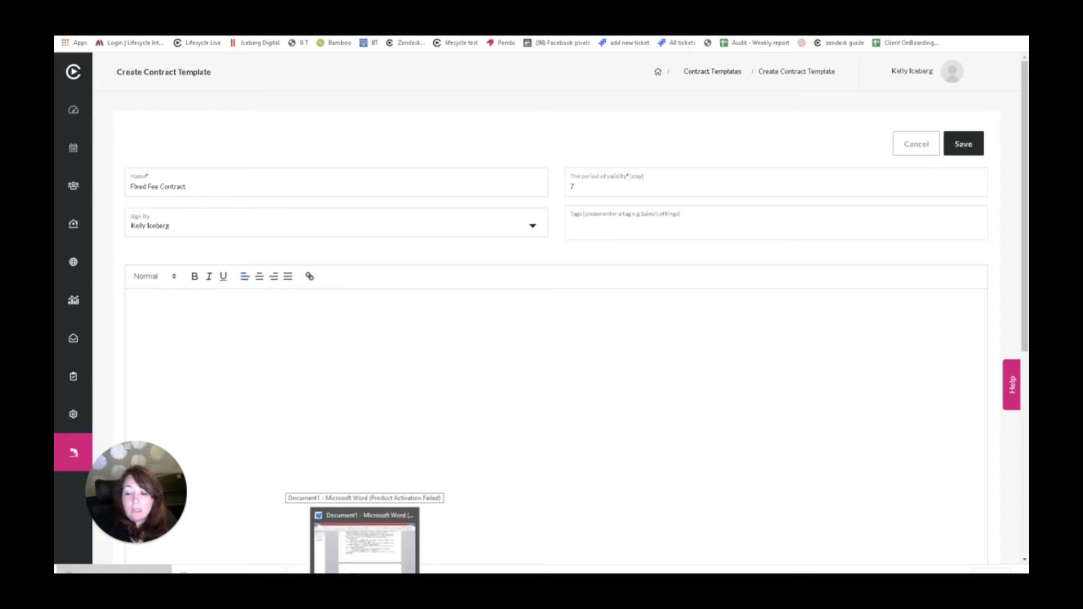
left_click(364, 539)
key("ctrl+Home")
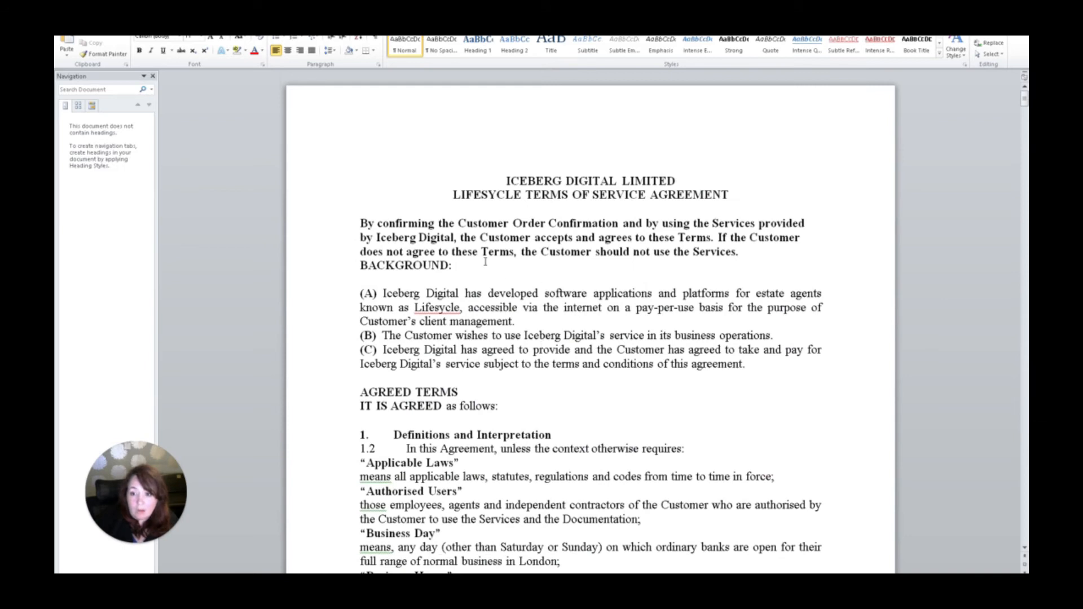
left_click(481, 244)
key("ctrl+a")
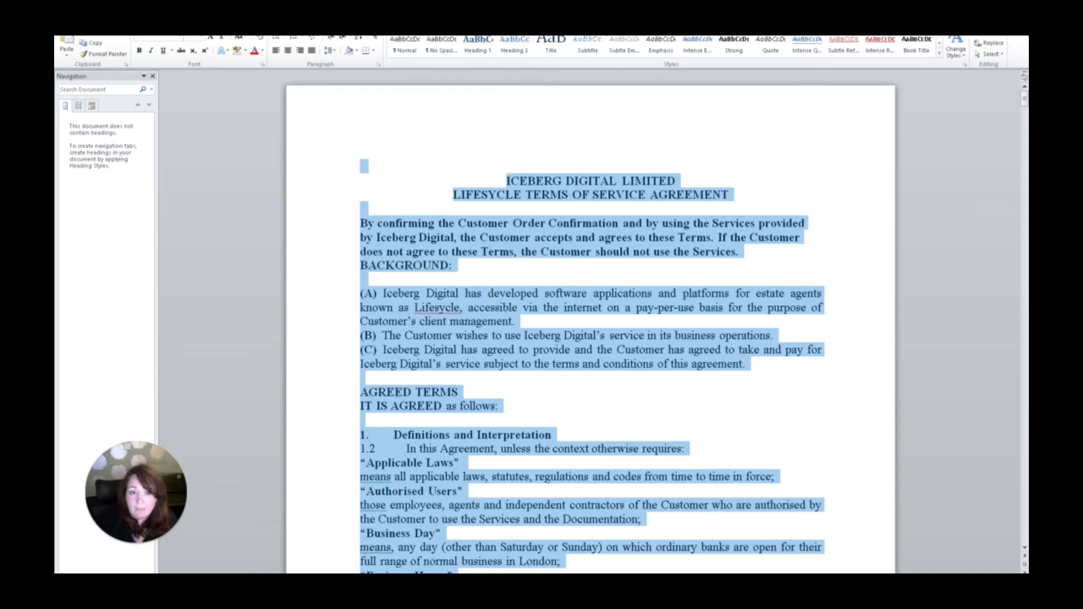
key("alt+Tab")
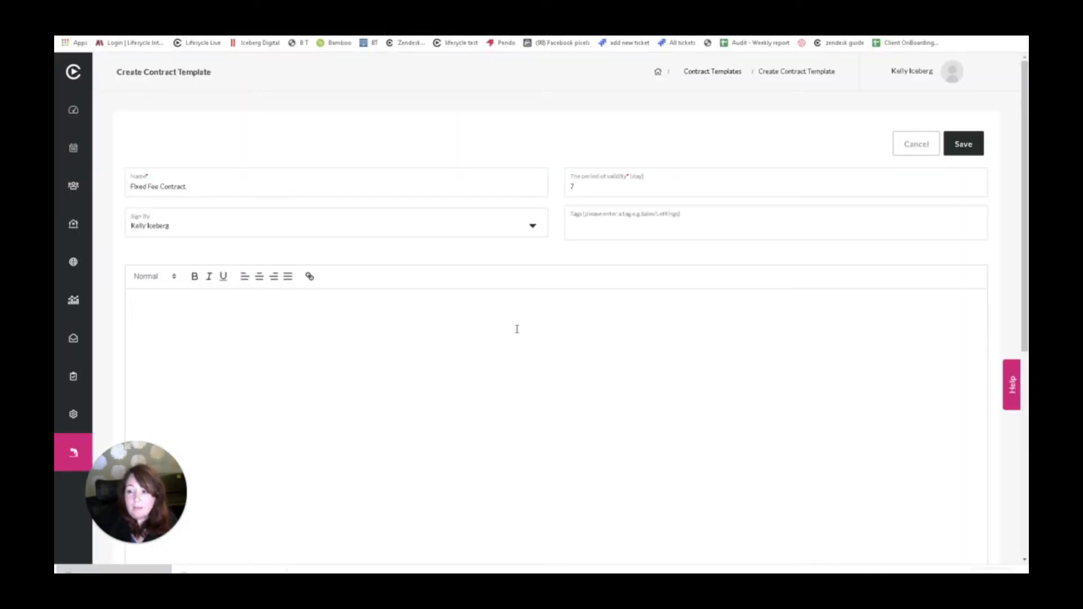
key("ctrl+v")
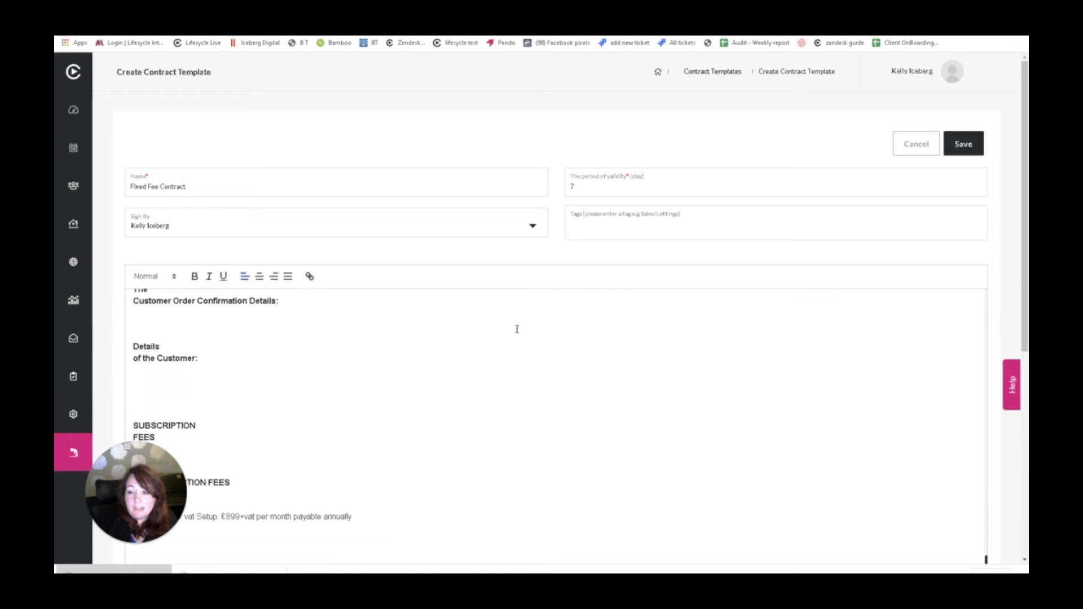
Step: Review the clauses of the pasted agreement in the template body, through to the subscription term at its end
scroll(517, 329, "up", 10)
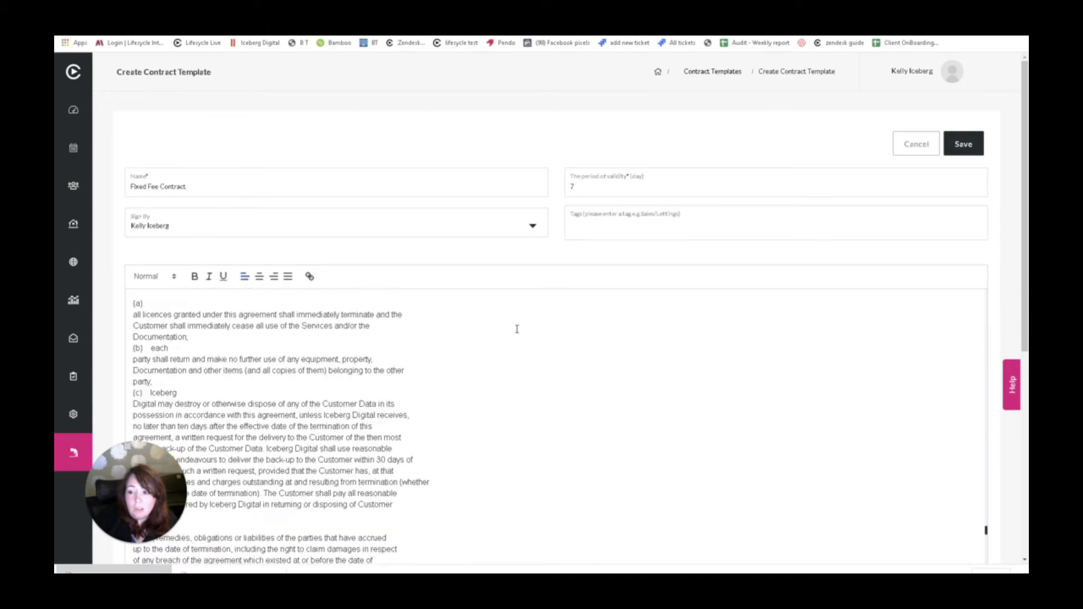
scroll(517, 329, "up", 10)
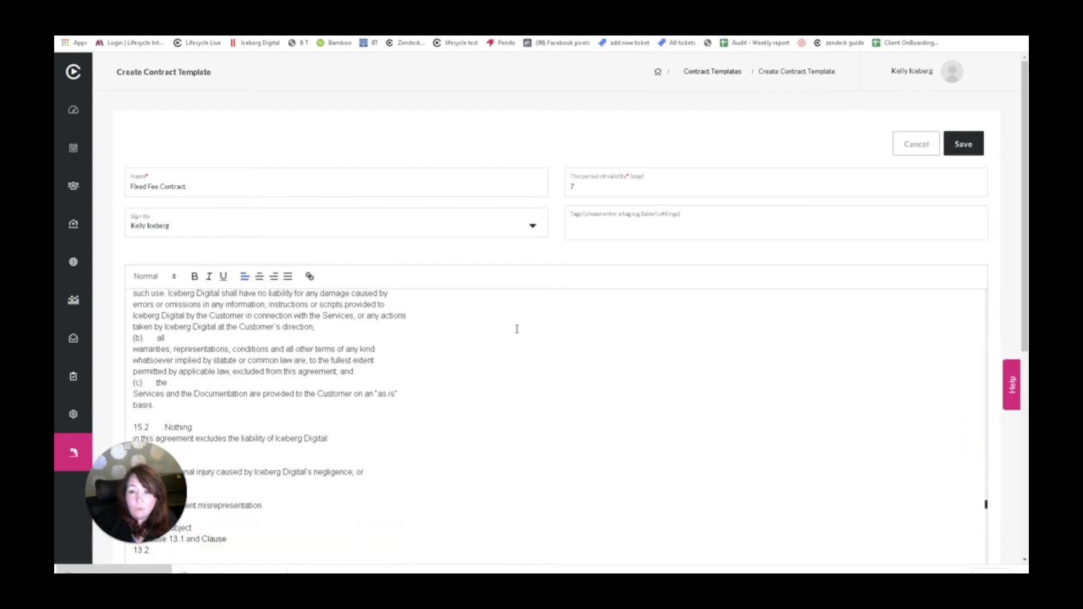
scroll(516, 329, "up", 10)
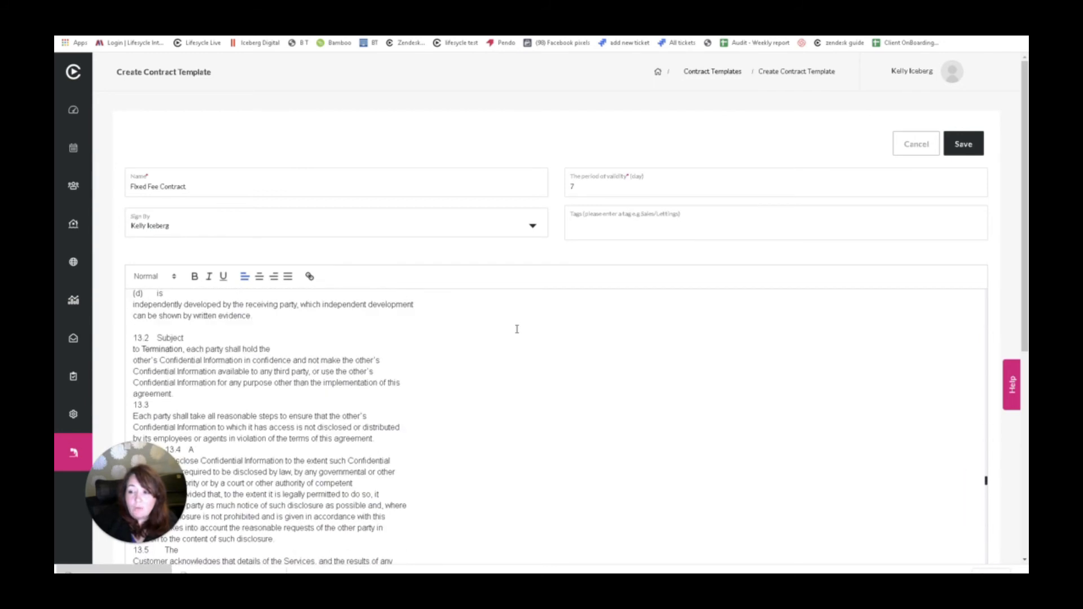
scroll(516, 328, "up", 10)
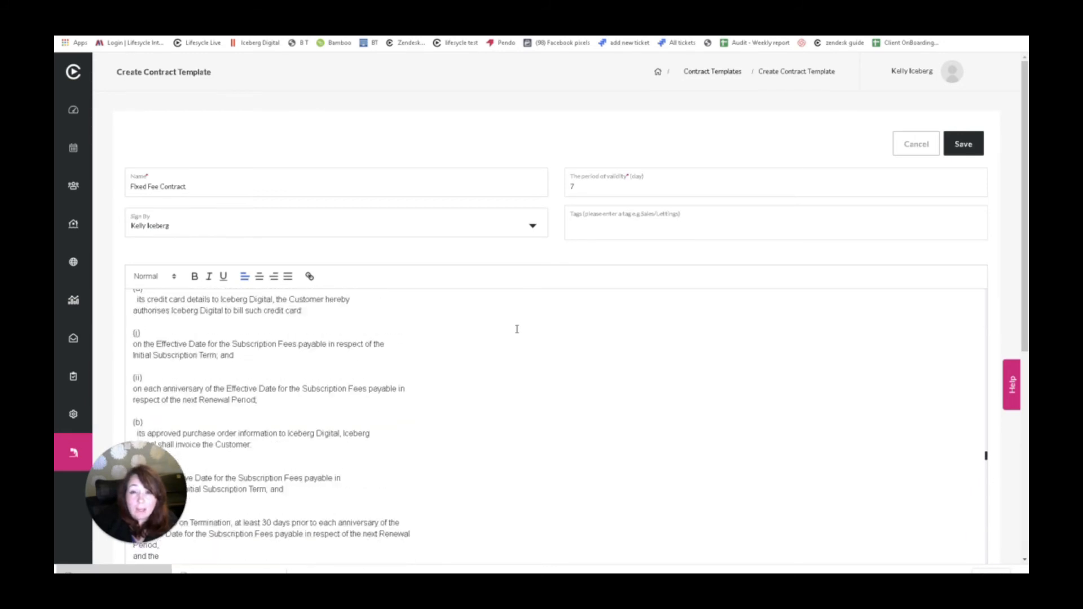
scroll(517, 329, "up", 20)
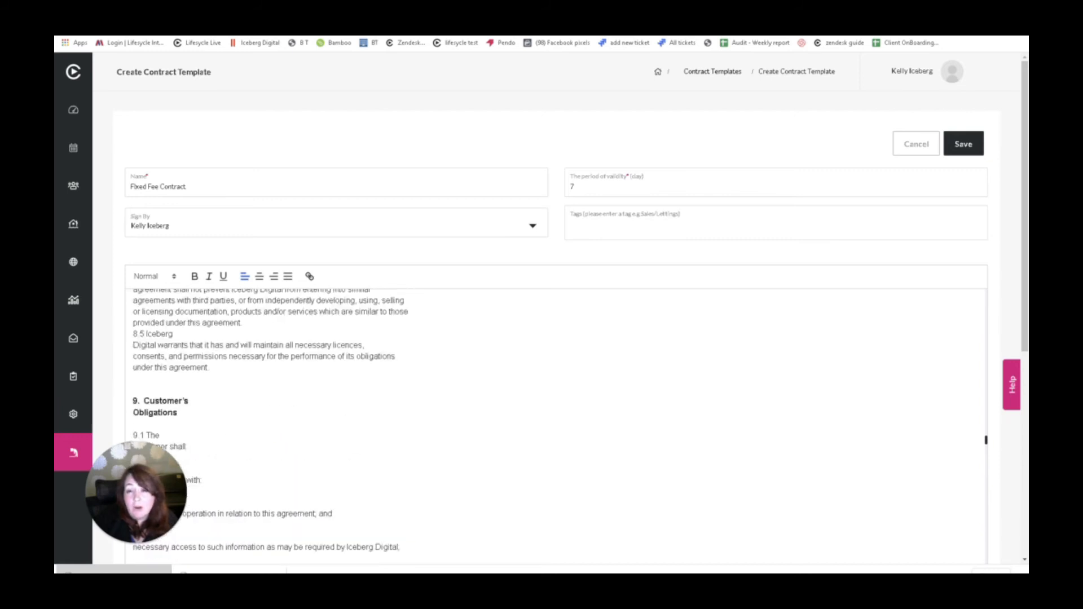
scroll(517, 329, "down", 5)
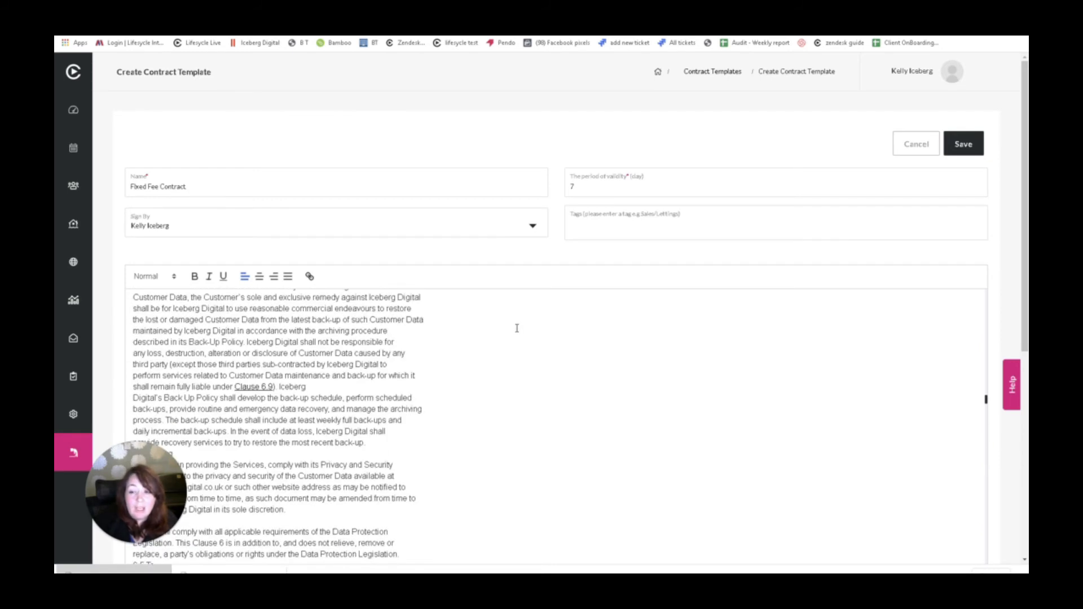
scroll(517, 327, "down", 2)
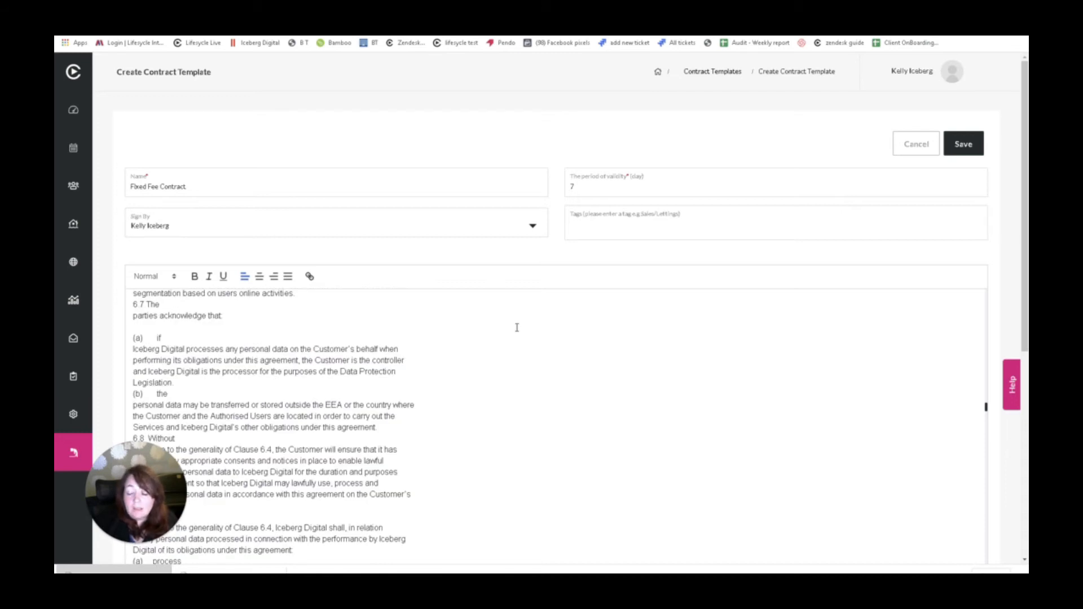
scroll(517, 327, "down", 5)
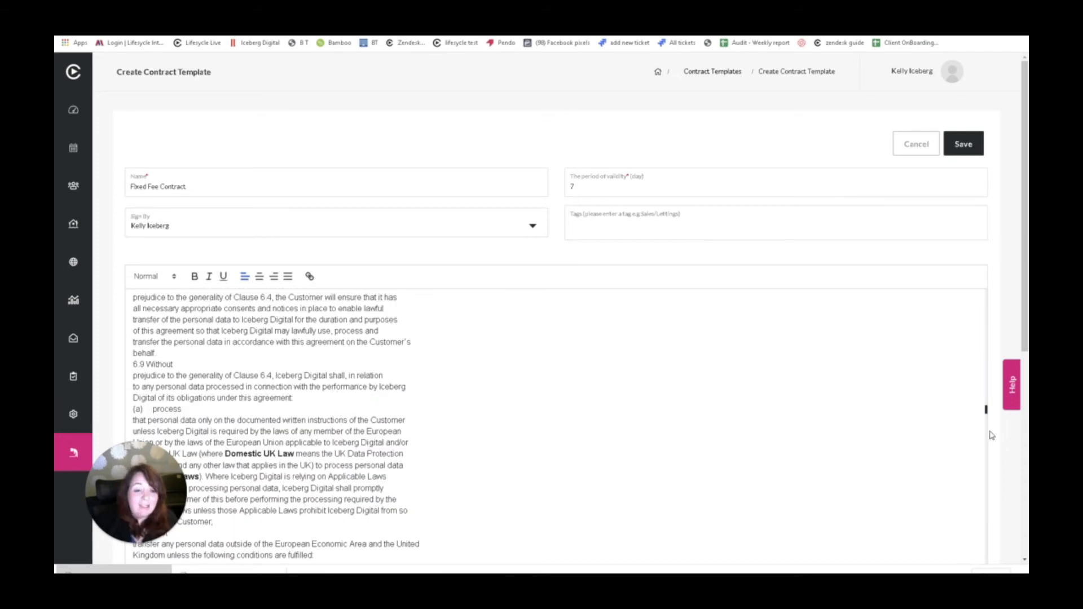
left_click_drag(986, 408, 989, 561)
scroll(888, 479, "down", 3)
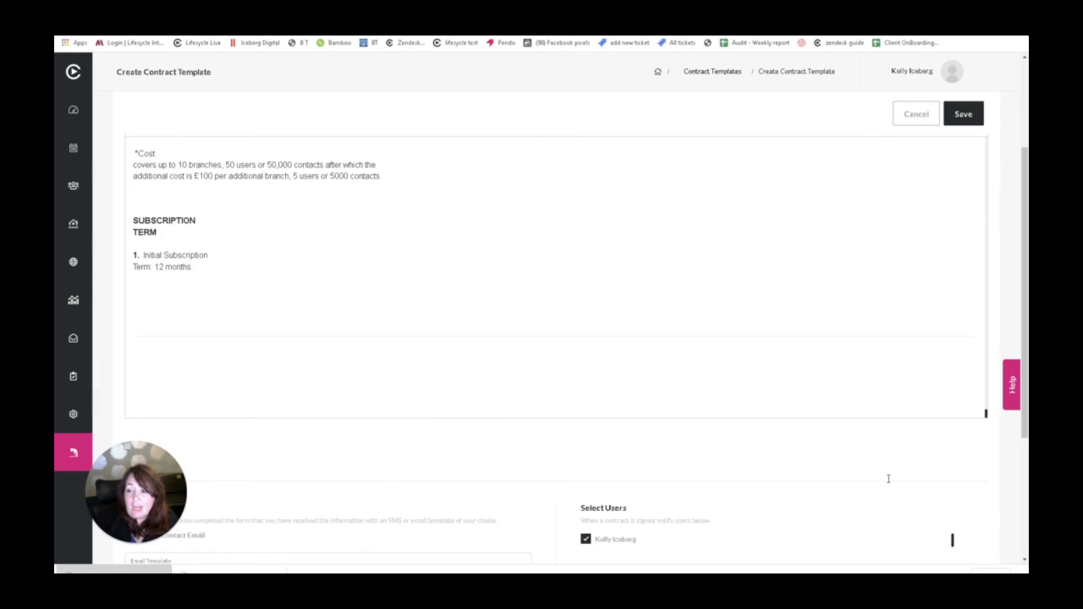
left_click(783, 364)
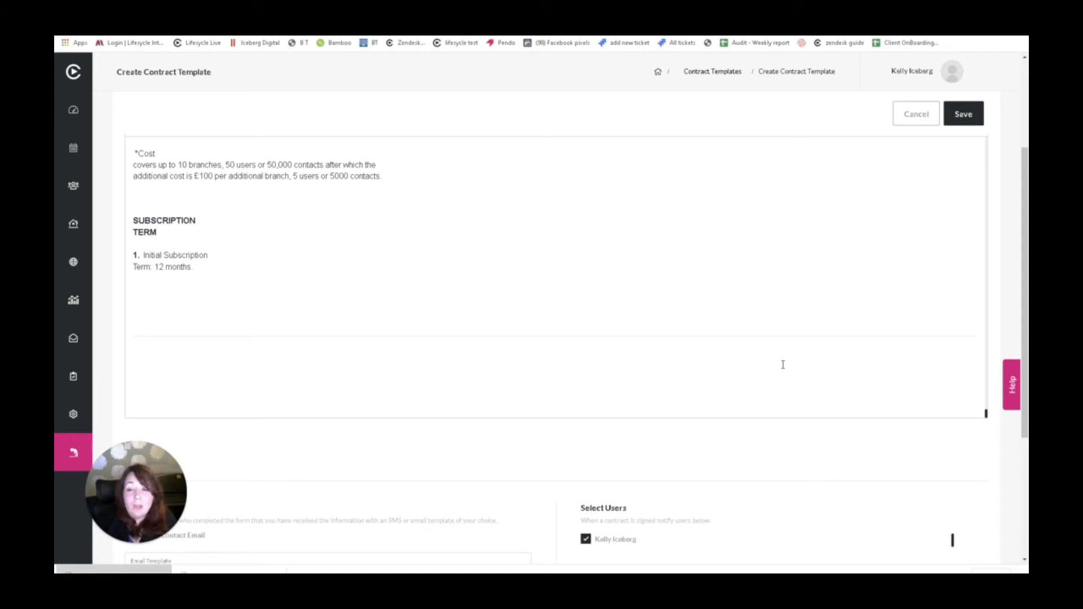
Step: Choose "Contract Created" as the email template for notifying the contact
scroll(595, 265, "down", 2)
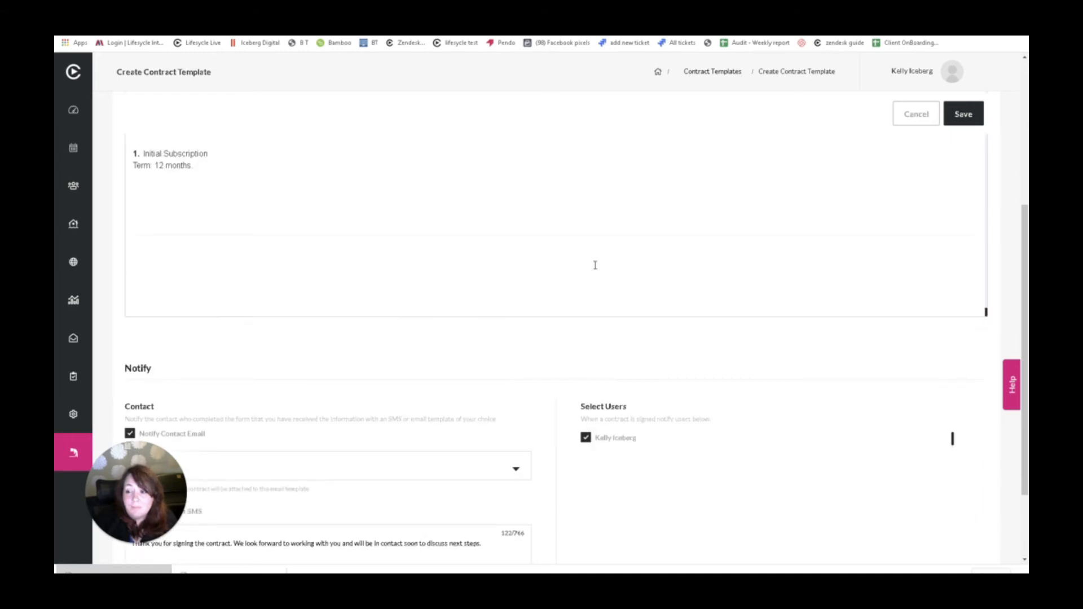
scroll(595, 265, "down", 2)
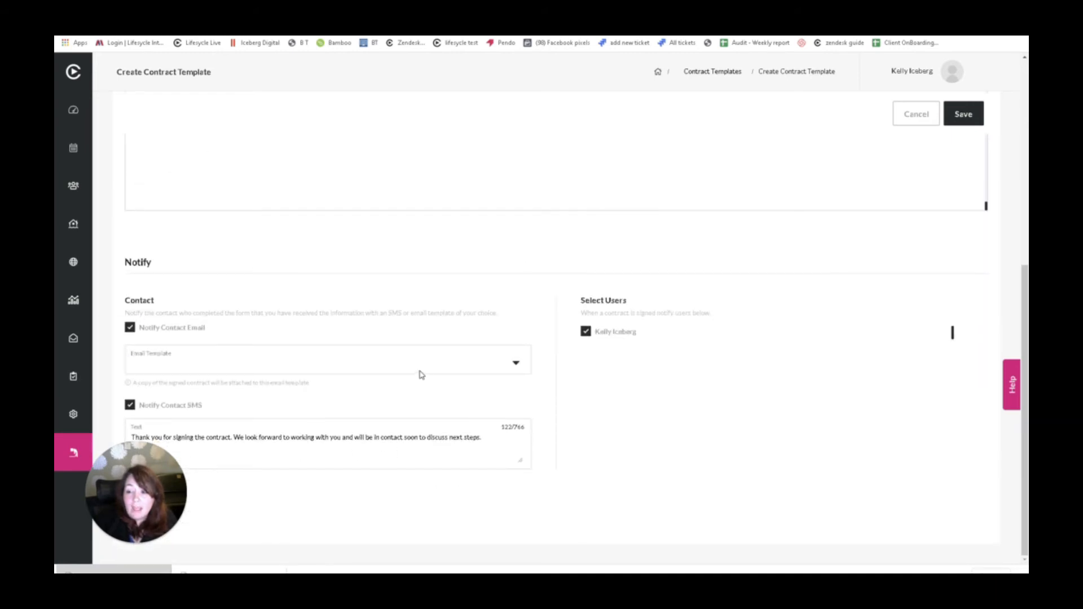
left_click(219, 368)
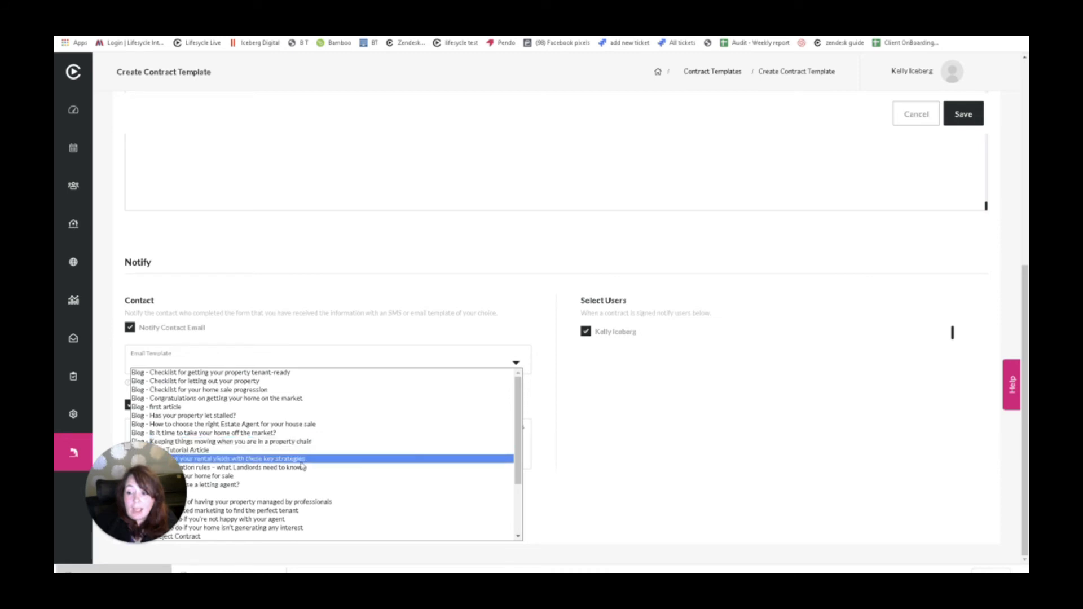
scroll(133, 454, "down", 3)
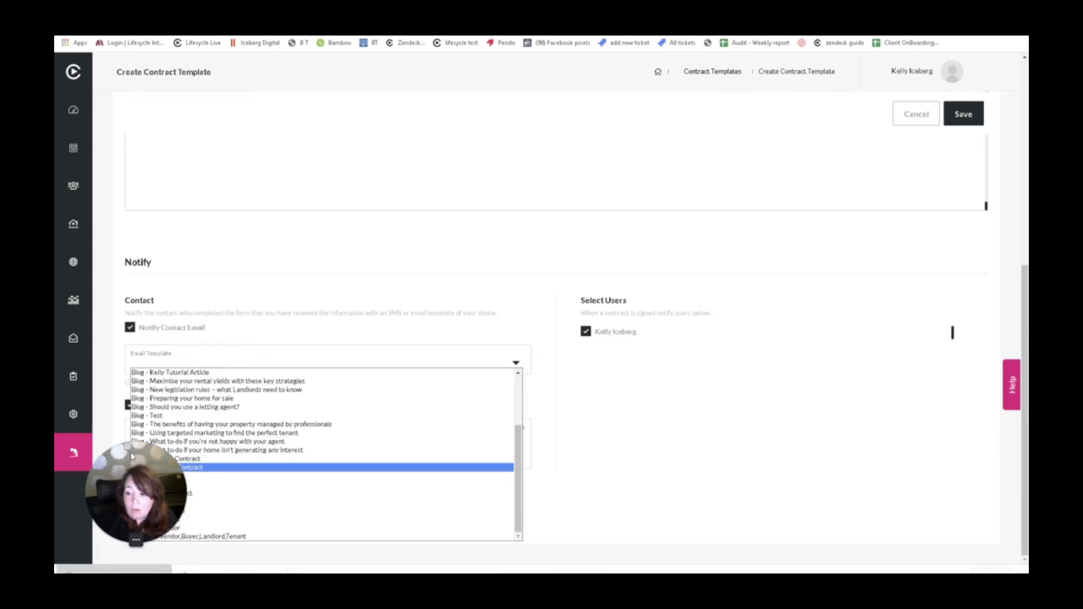
left_click_drag(137, 469, 128, 196)
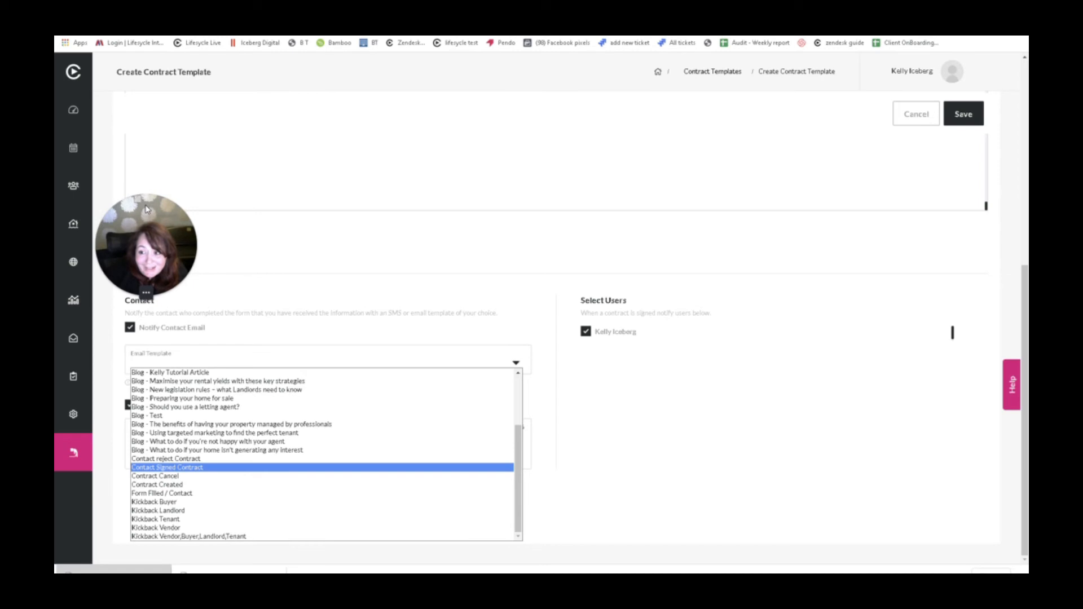
left_click(192, 486)
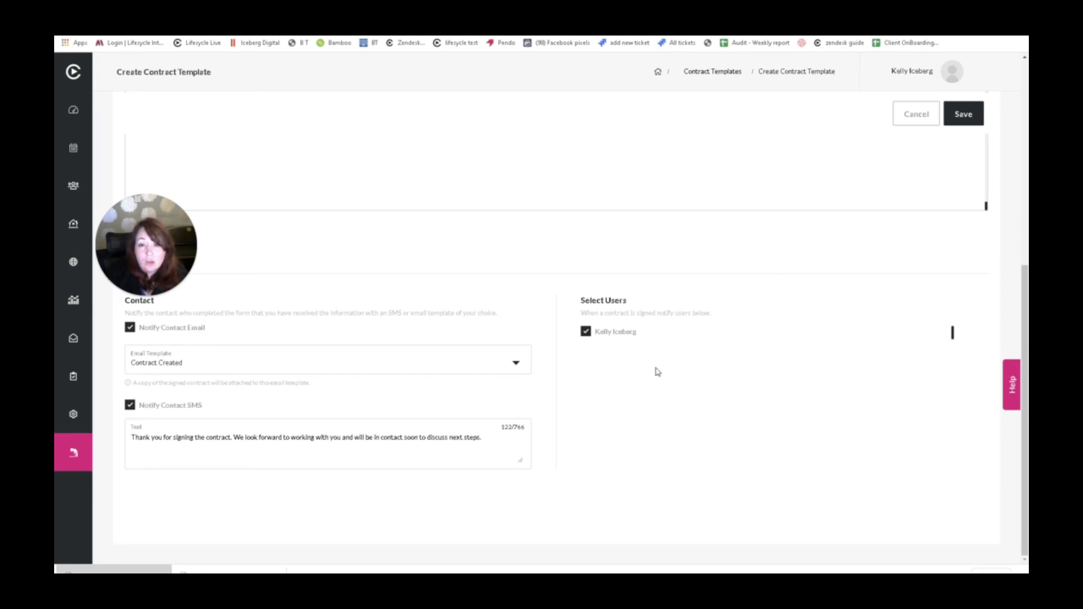
Step: Save the contract template and return to the Contracts overview
scroll(771, 389, "up", 5)
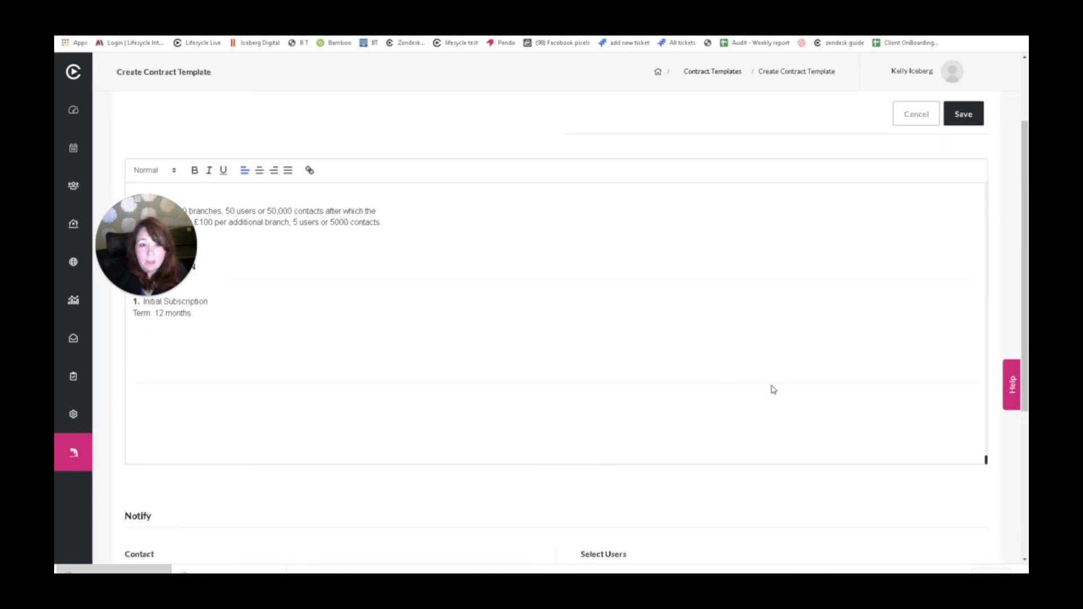
left_click(965, 115)
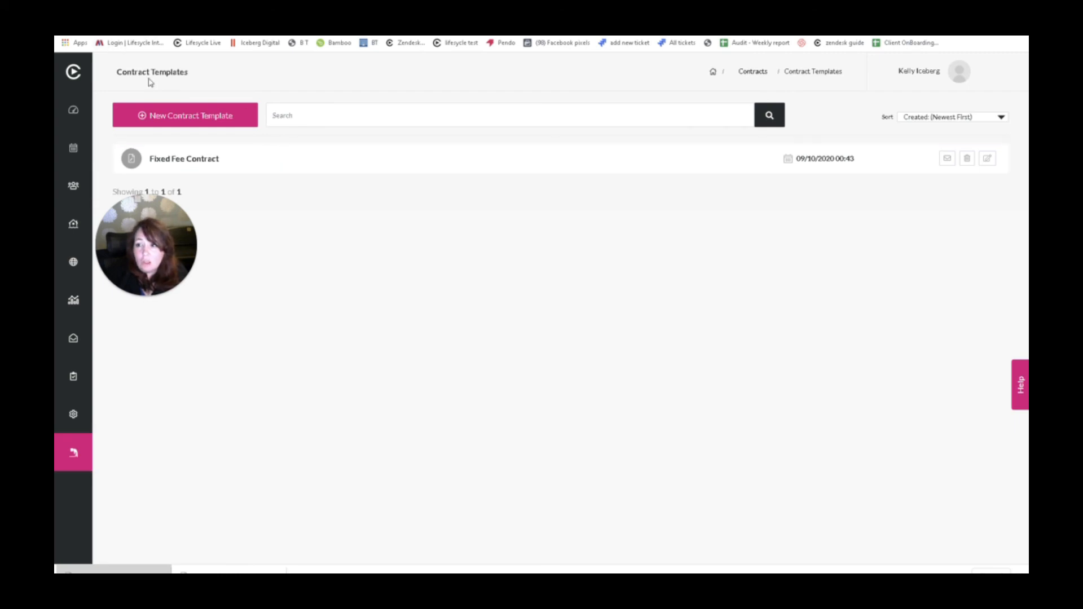
left_click(754, 70)
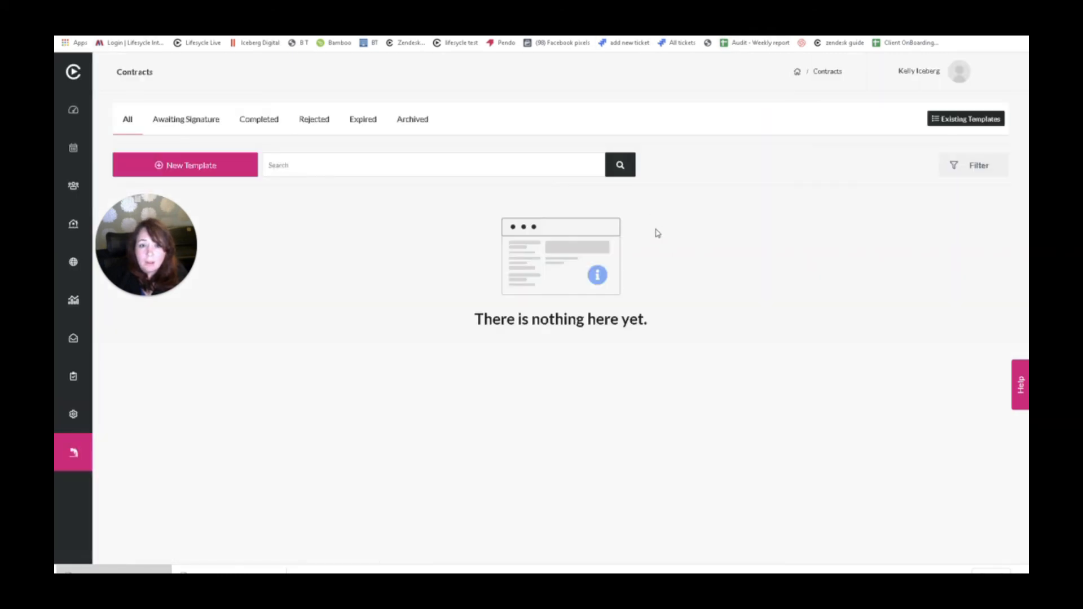
Step: Start sending a contract from the existing Fixed Fee Contract template and choose "Contract Created" as its email template
left_click(961, 125)
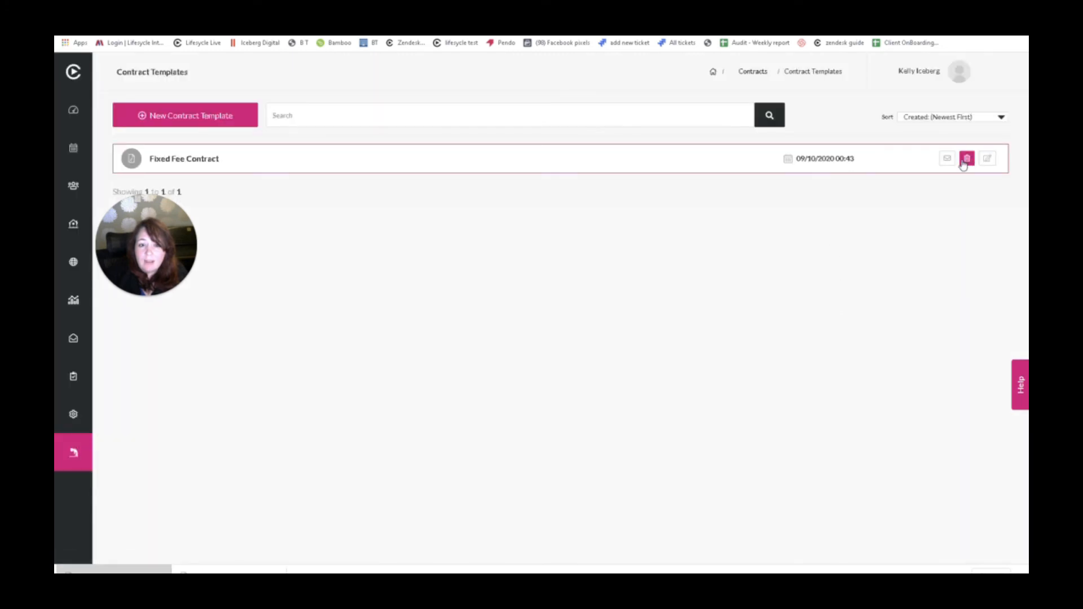
left_click(949, 161)
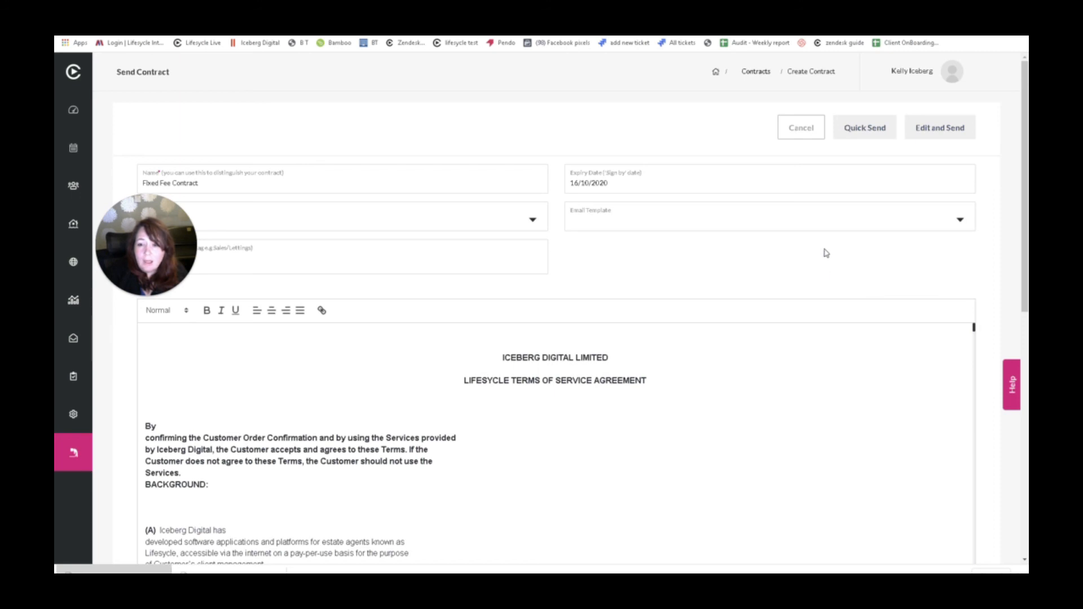
scroll(827, 252, "down", 1)
left_click(704, 170)
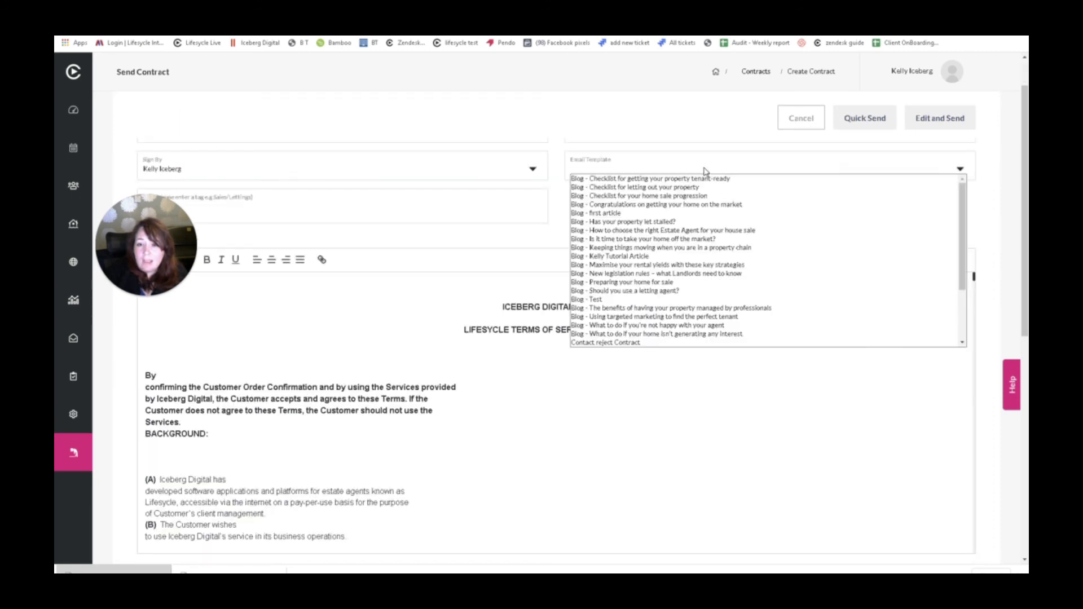
scroll(719, 341, "down", 3)
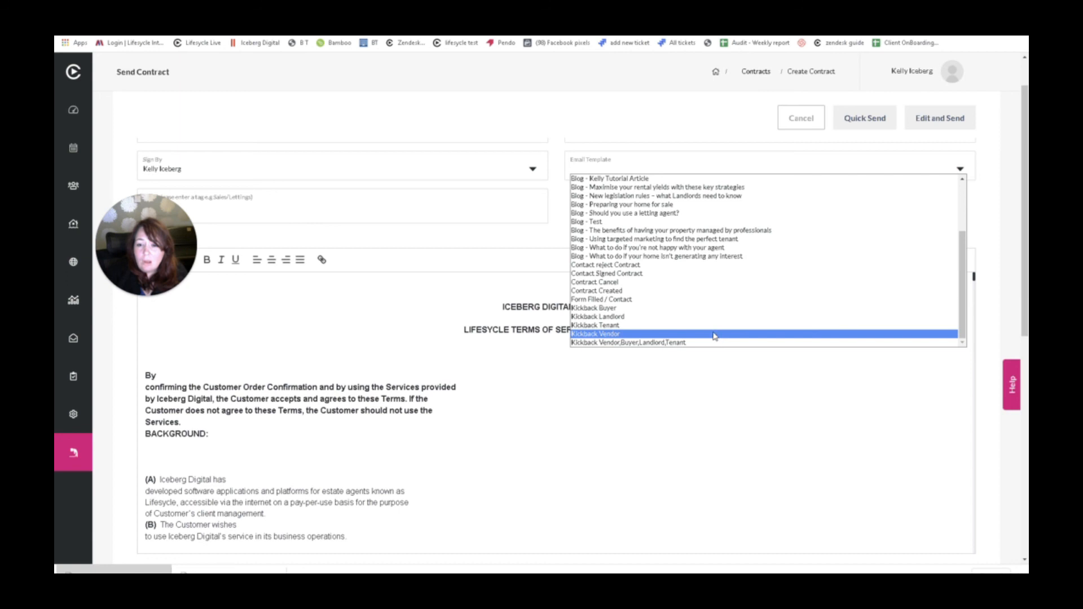
left_click(622, 291)
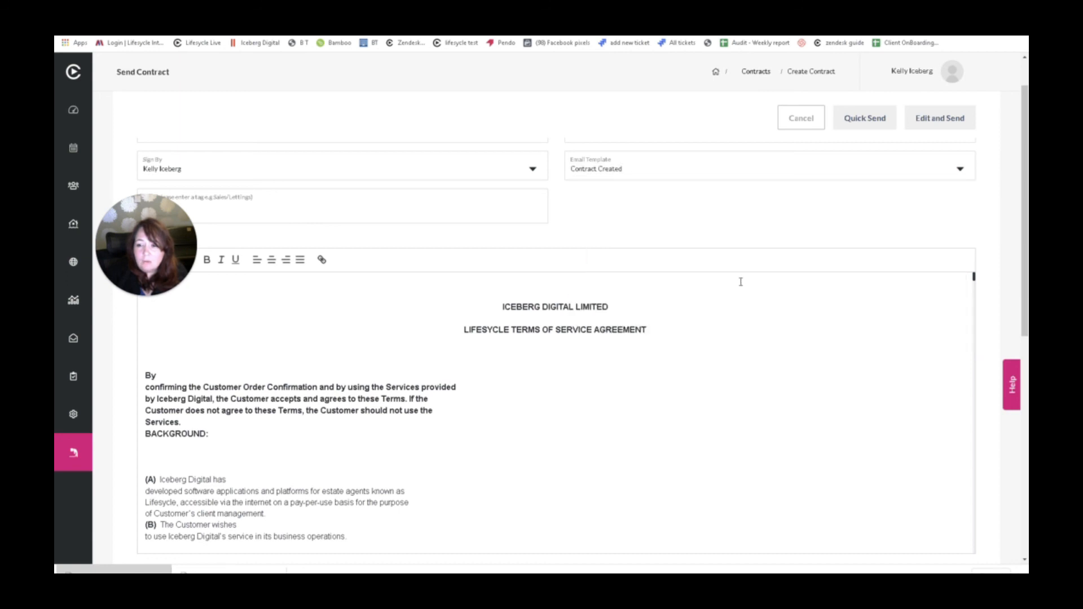
Step: Review the contract's agreement text, the property and contact search, and the notification settings for the contact and users
scroll(741, 281, "down", 5)
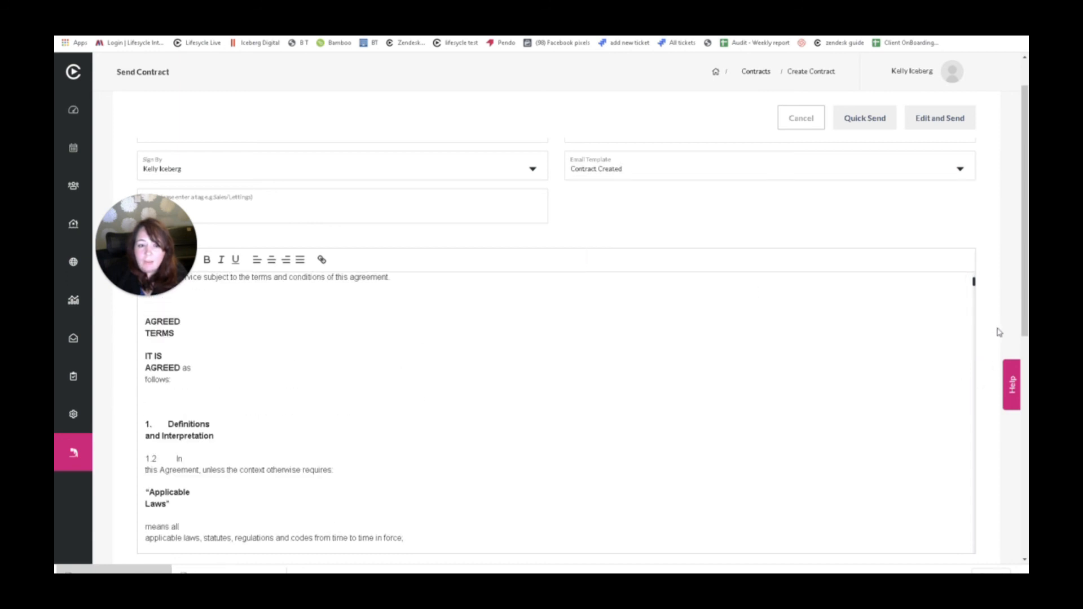
scroll(996, 336, "down", 5)
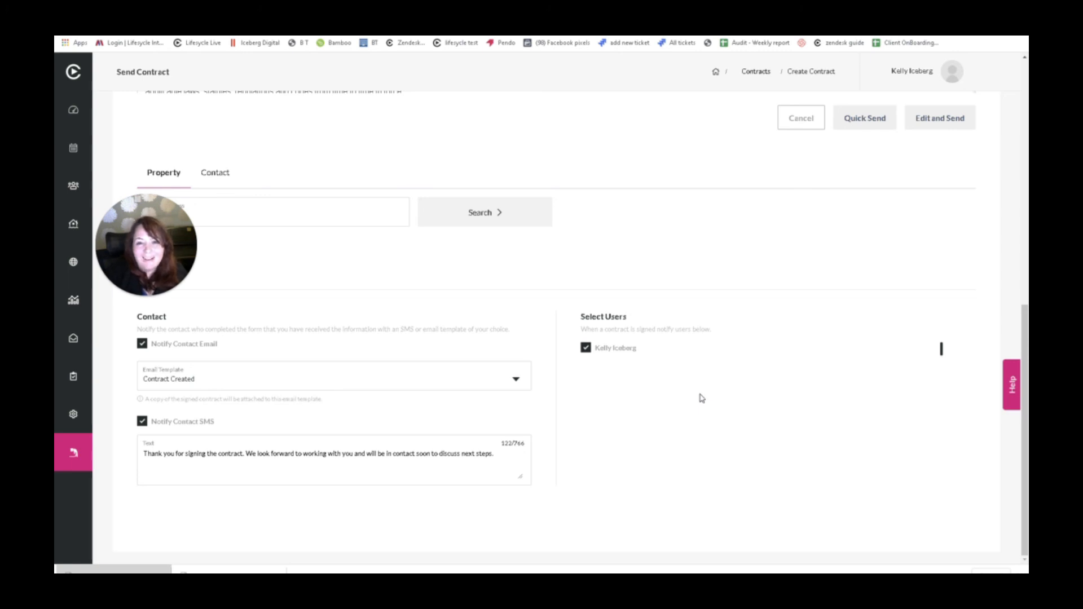
scroll(701, 398, "up", 10)
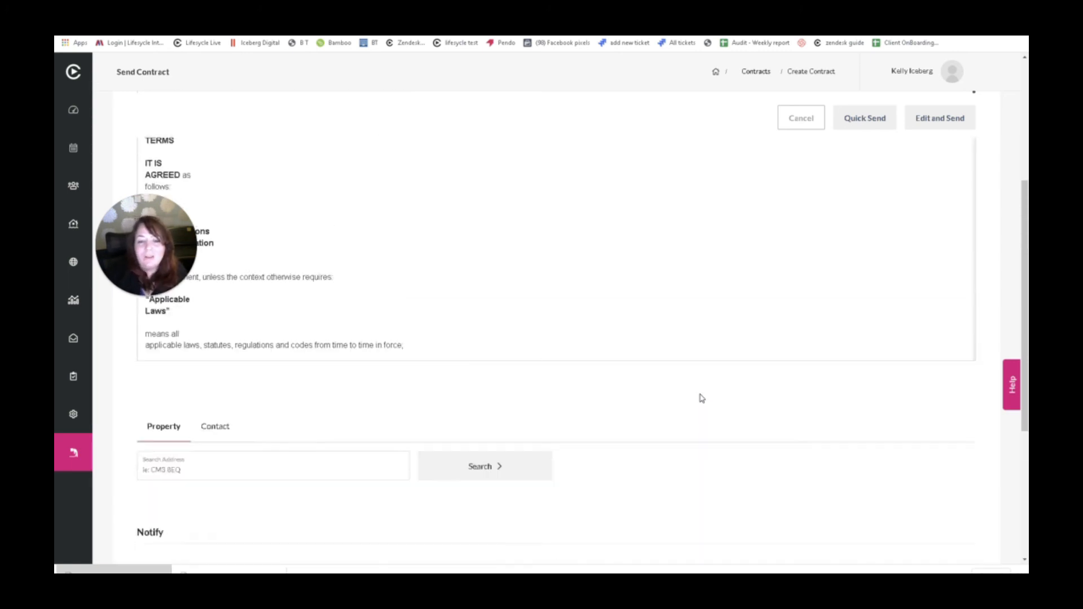